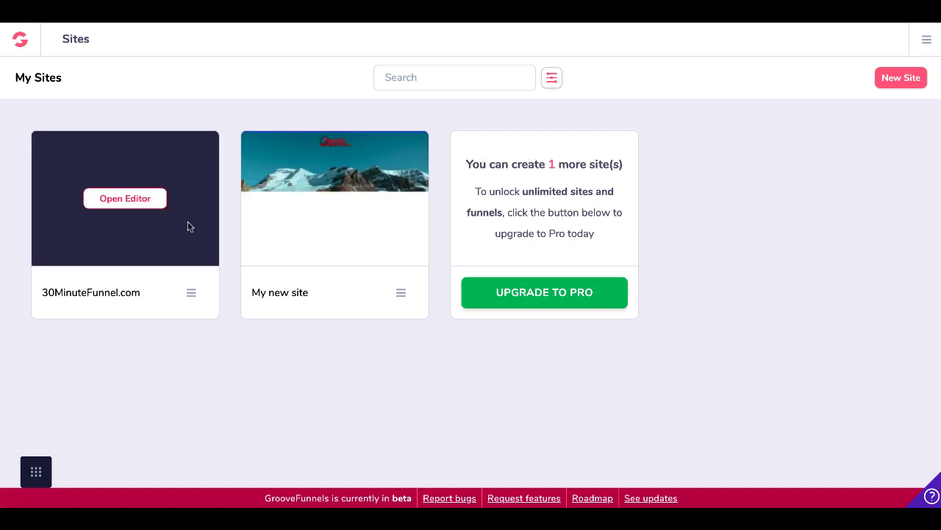
Step: Open the 30MinuteFunnel.com site from My Sites and view its live page
{"action": "left_click", "coordinate": [128, 204]}
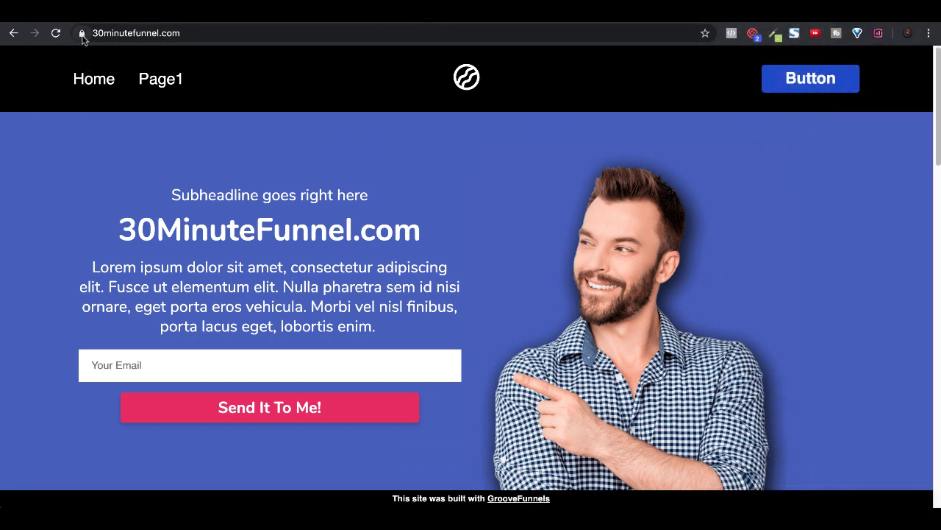
Step: Check that the live site's Cloudflare-issued SSL certificate is valid
{"action": "left_click", "coordinate": [82, 34]}
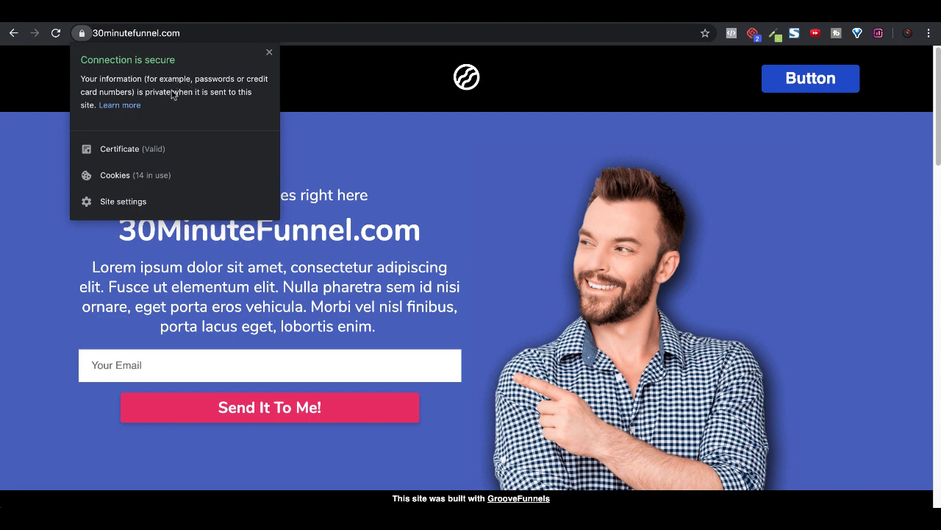
{"action": "left_click", "coordinate": [152, 149]}
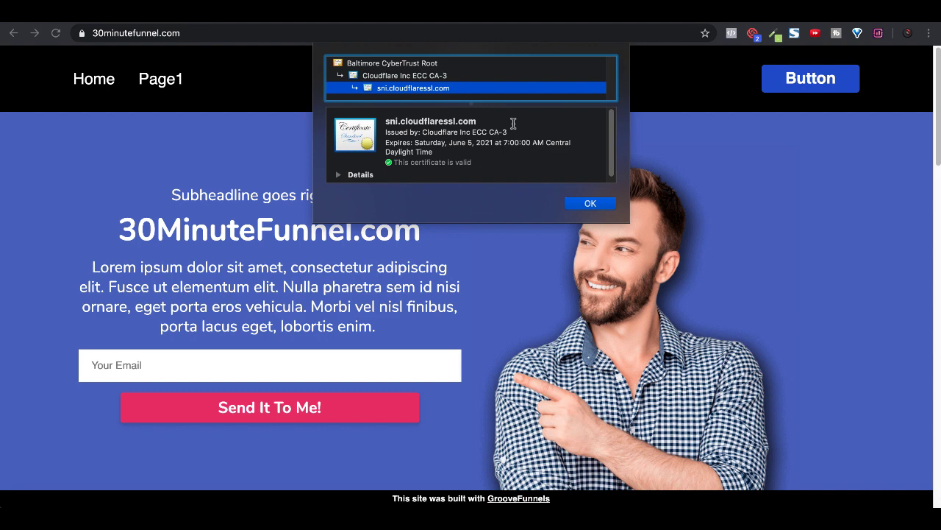
{"action": "left_click", "coordinate": [589, 204]}
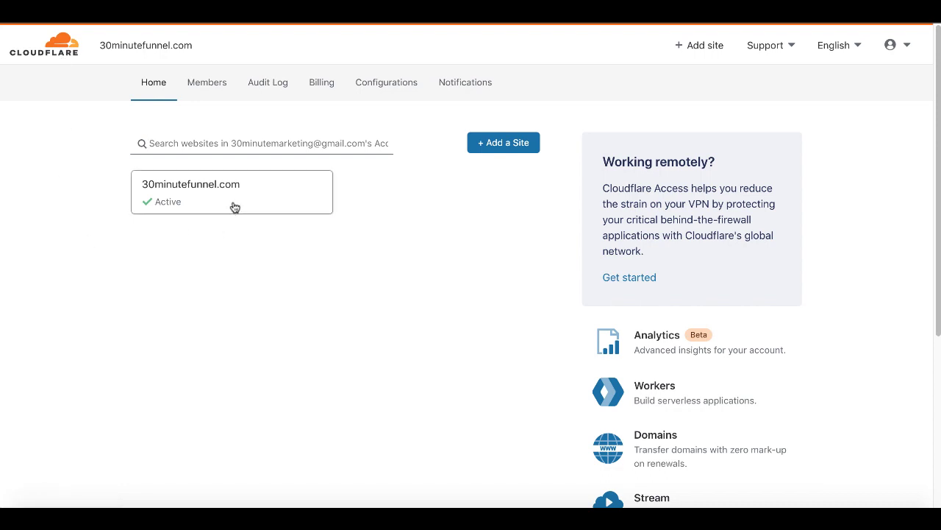
Step: Go to the DNS management page for 30minutefunnel.com in Cloudflare
{"action": "left_click", "coordinate": [234, 207]}
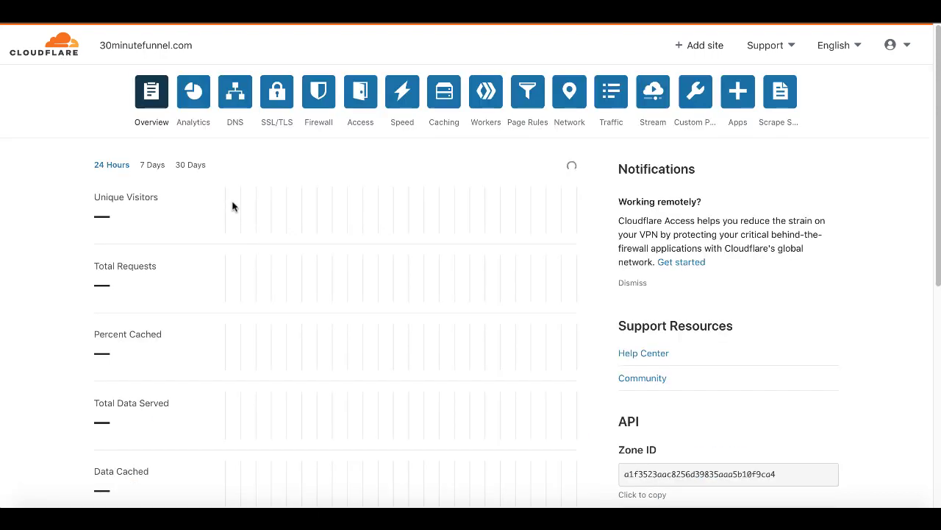
{"action": "left_click", "coordinate": [239, 97]}
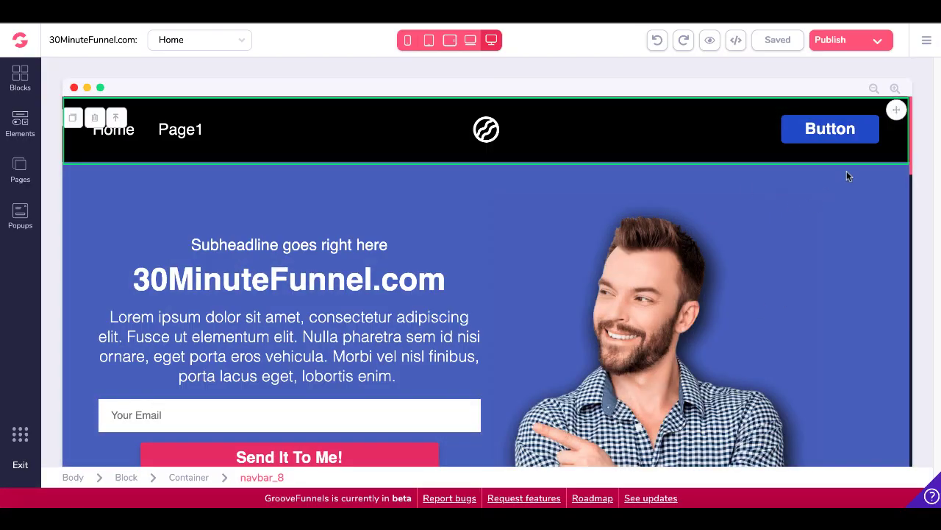
Step: Review Publish Settings for the 30minutefunnel.com domain and its host10.groovepages.com CNAME instructions
{"action": "left_click", "coordinate": [878, 43]}
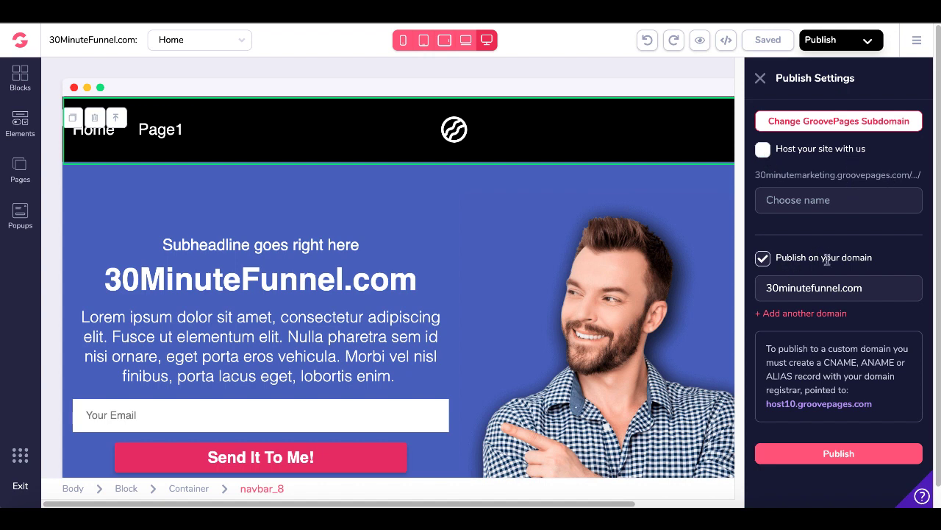
{"action": "left_click", "coordinate": [866, 287]}
{"action": "left_click_drag", "start_coordinate": [767, 346], "coordinate": [877, 403]}
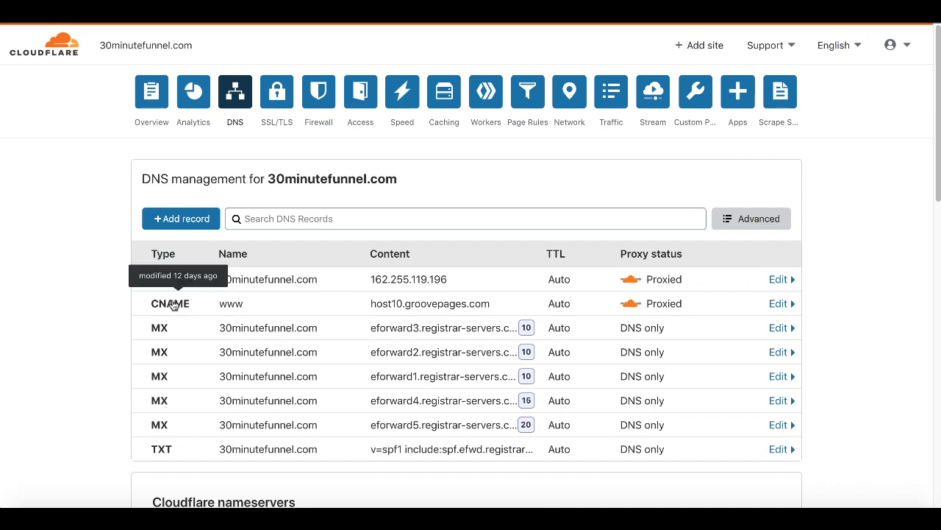
Step: Add a CNAME record named www with target host10.groovepages.com
{"action": "left_click", "coordinate": [179, 219]}
{"action": "left_click", "coordinate": [196, 296]}
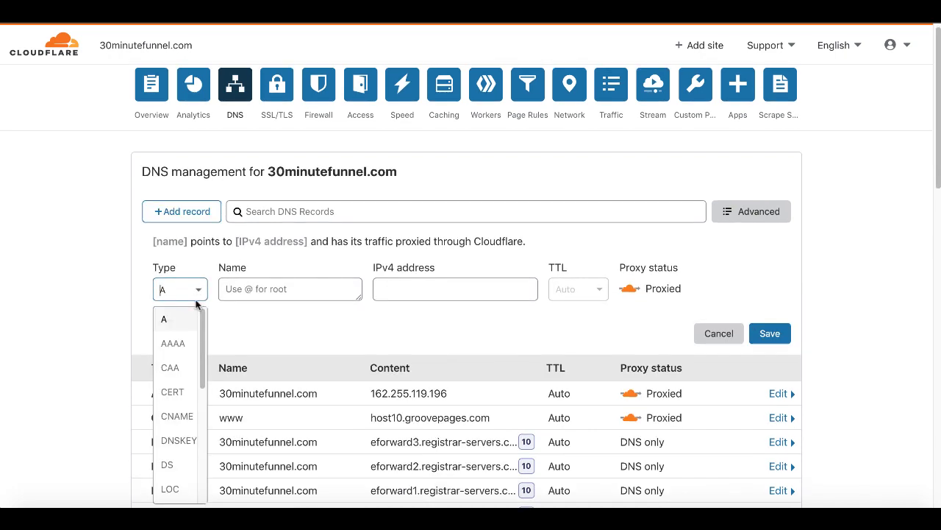
{"action": "left_click", "coordinate": [186, 416]}
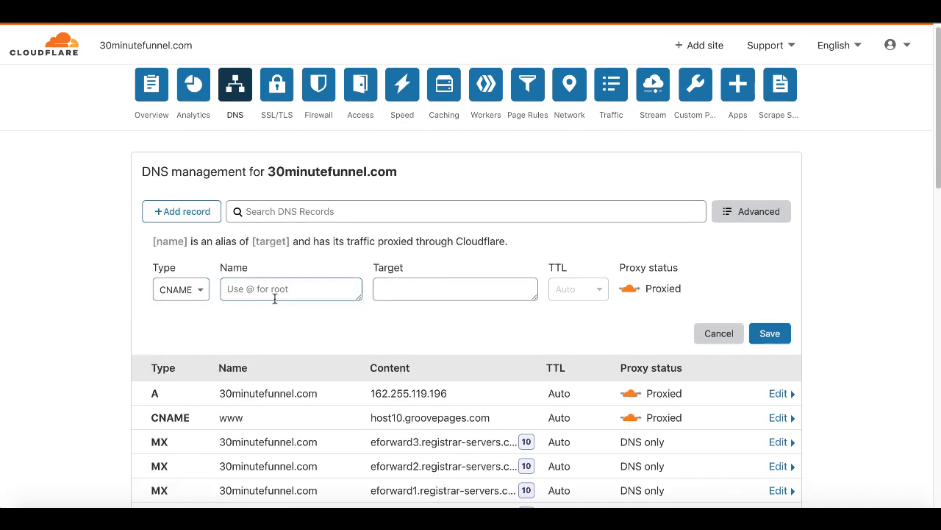
{"action": "type", "text": "www"}
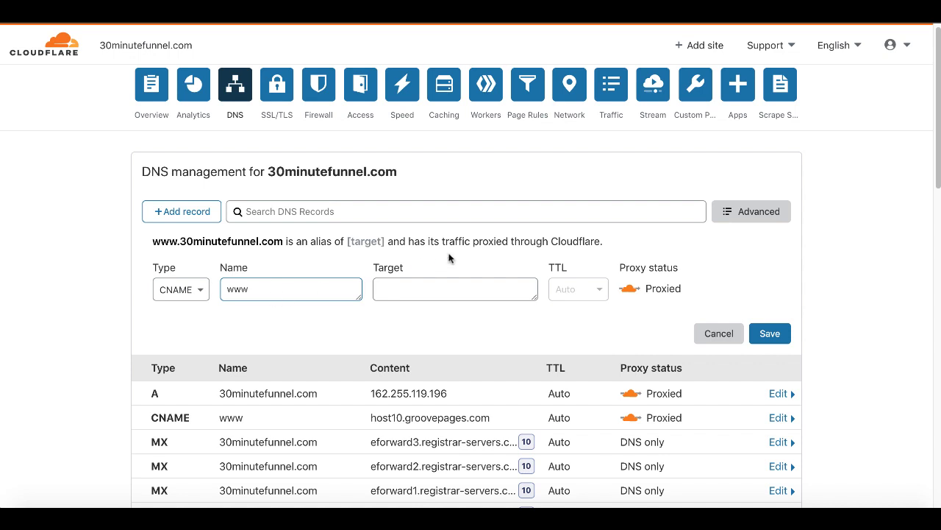
{"action": "left_click", "coordinate": [413, 284]}
{"action": "type", "text": "hos"}
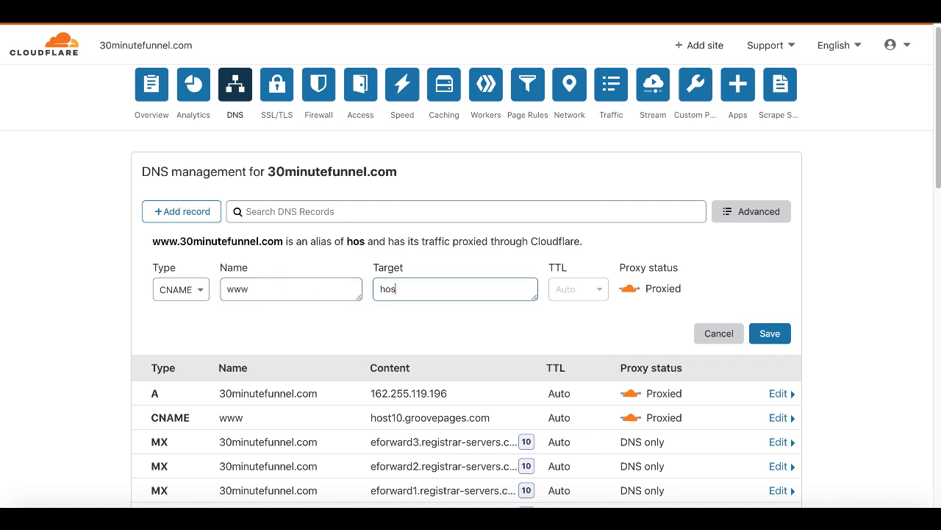
{"action": "type", "text": "t10.groovepage"}
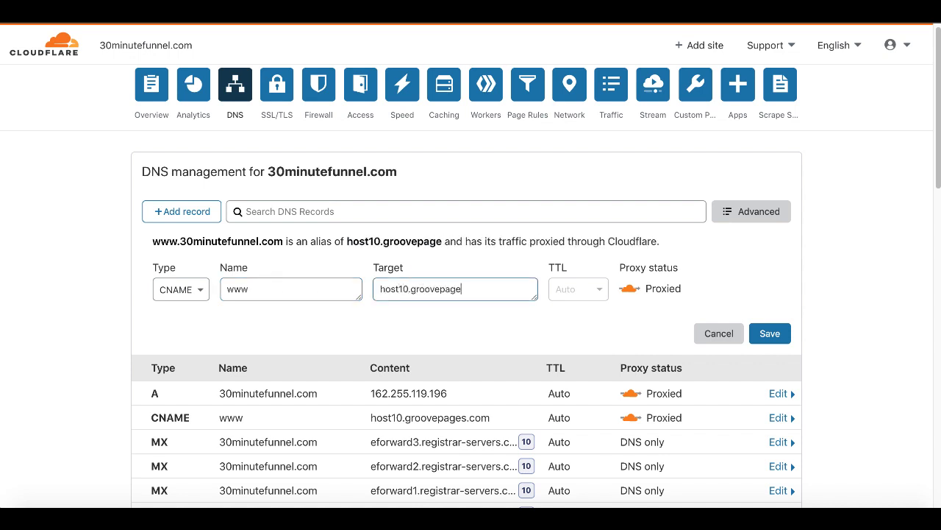
{"action": "type", "text": "s.com"}
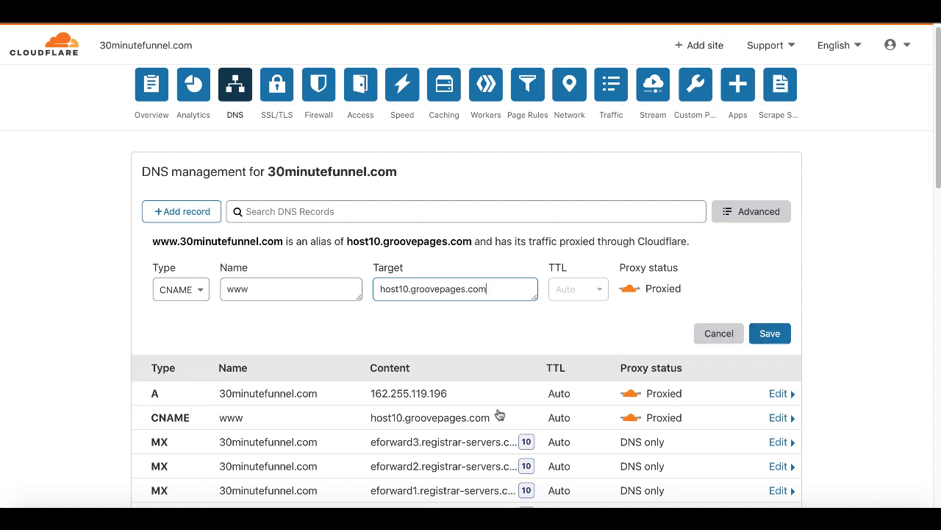
Step: Select the two Cloudflare-assigned nameservers for copying
{"action": "scroll", "coordinate": [826, 379], "scroll_direction": "down", "scroll_amount": 1}
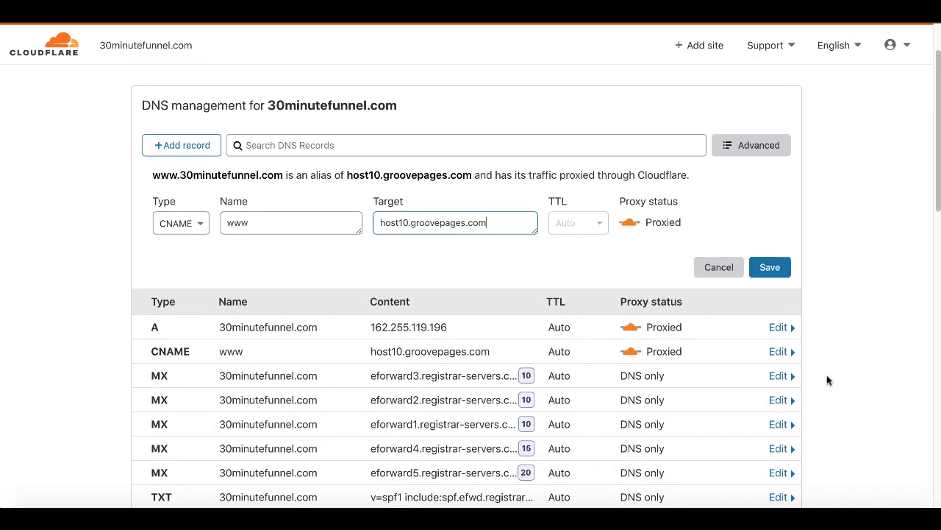
{"action": "scroll", "coordinate": [826, 376], "scroll_direction": "down", "scroll_amount": 3}
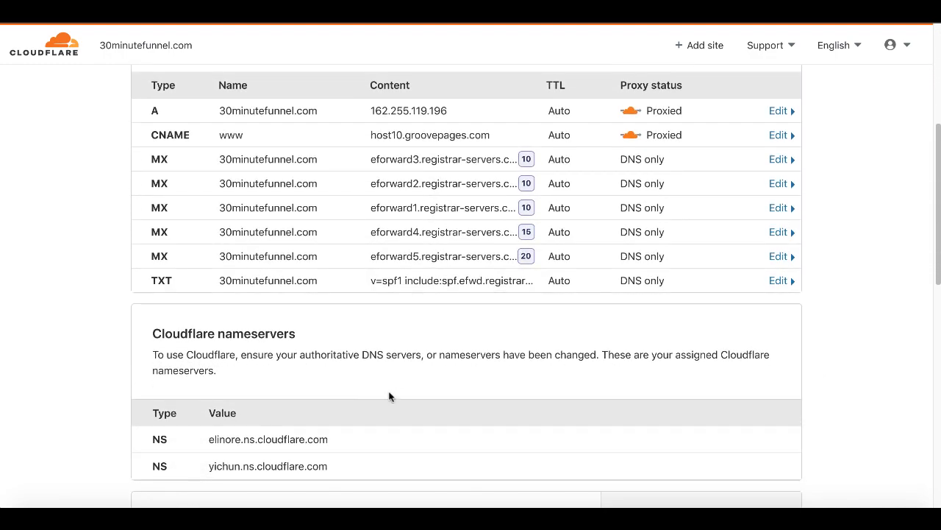
{"action": "left_click_drag", "start_coordinate": [206, 439], "coordinate": [325, 439]}
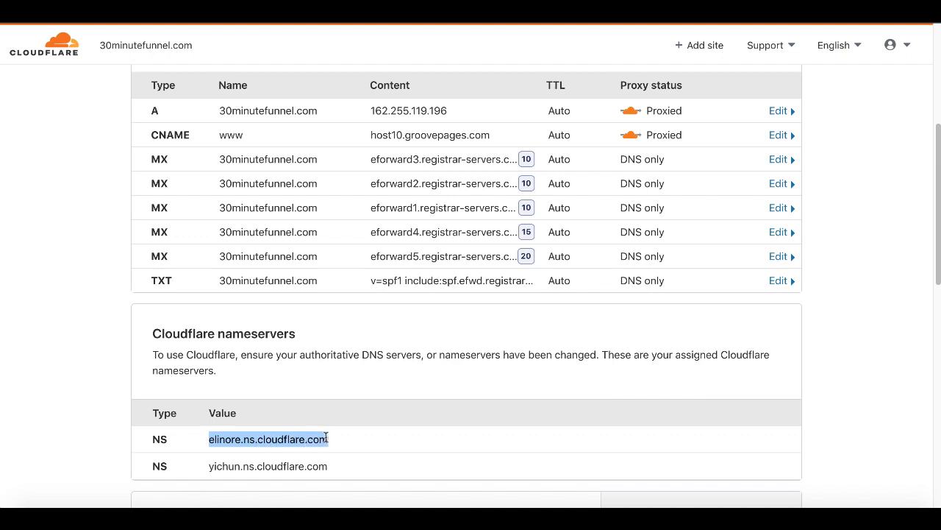
{"action": "left_click_drag", "start_coordinate": [209, 466], "coordinate": [329, 473]}
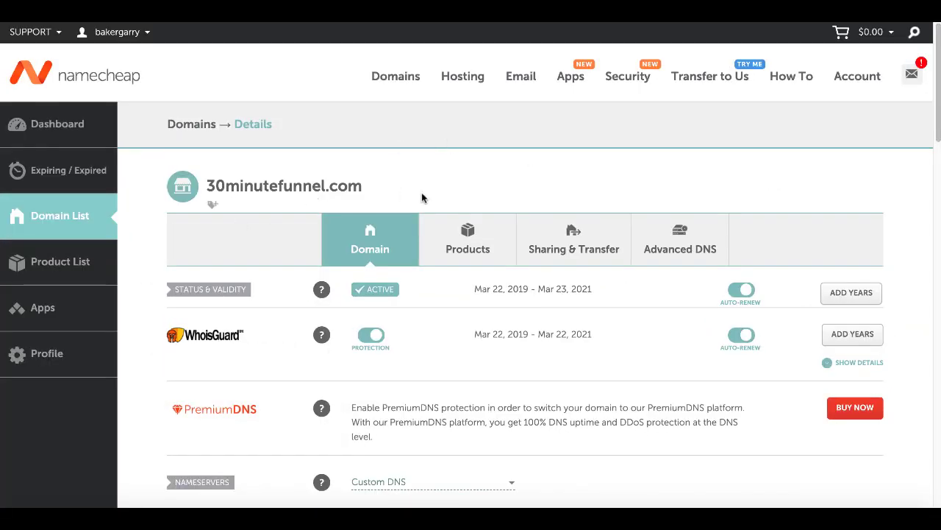
{"action": "scroll", "coordinate": [433, 332], "scroll_direction": "down", "scroll_amount": 2}
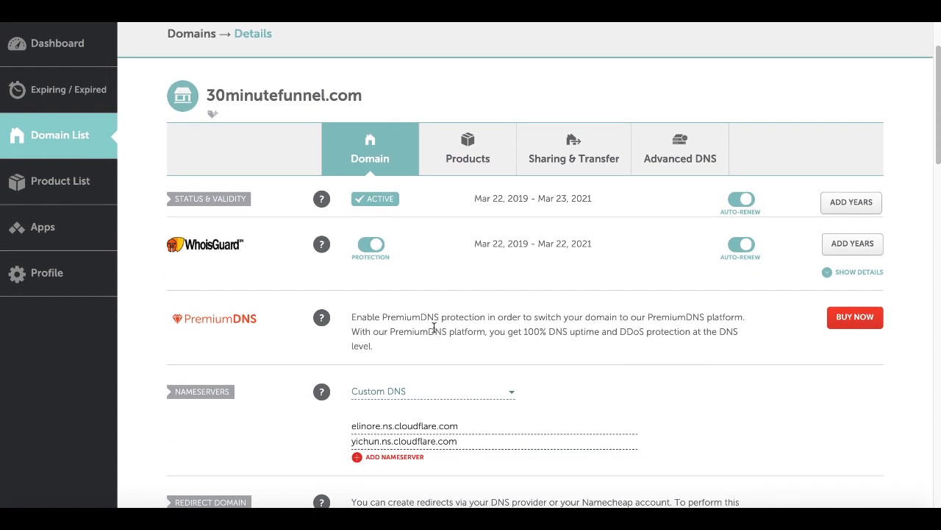
{"action": "left_click", "coordinate": [511, 394]}
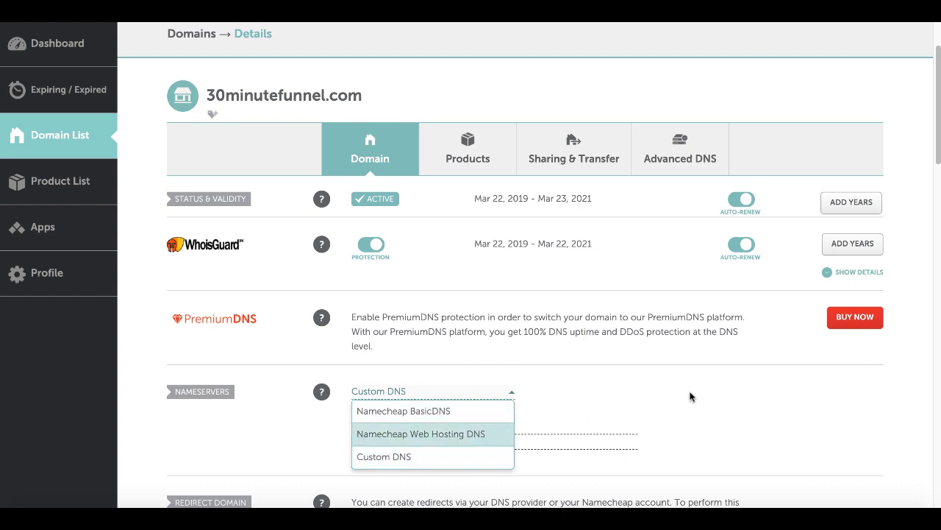
{"action": "left_click", "coordinate": [550, 433]}
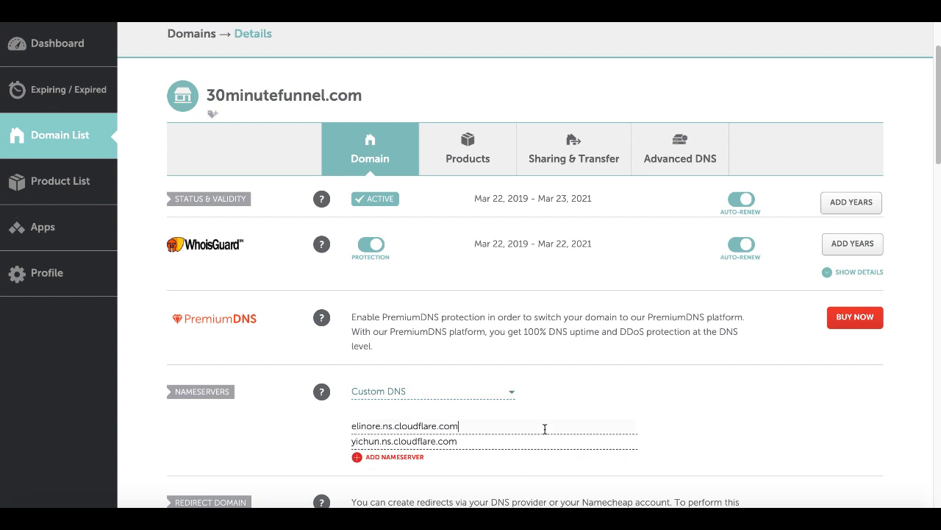
{"action": "scroll", "coordinate": [491, 429], "scroll_direction": "down", "scroll_amount": 1}
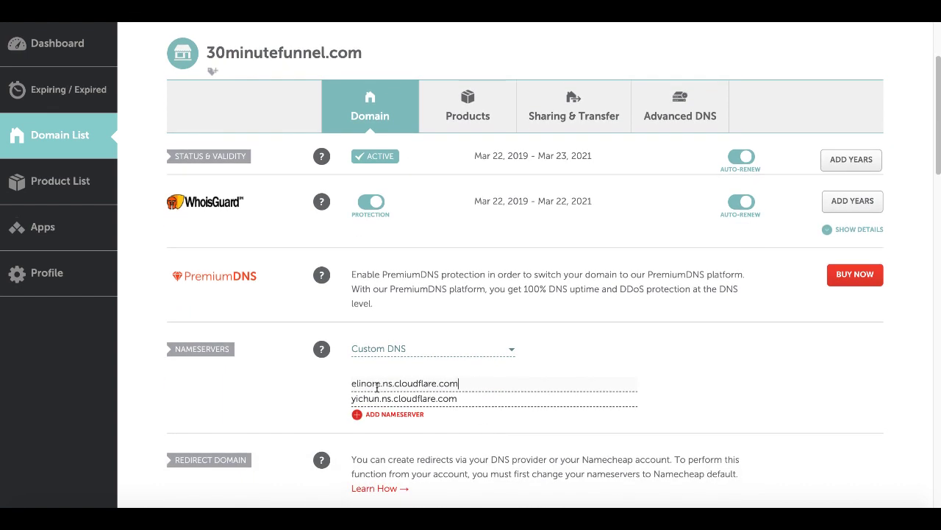
{"action": "triple_click", "coordinate": [447, 382]}
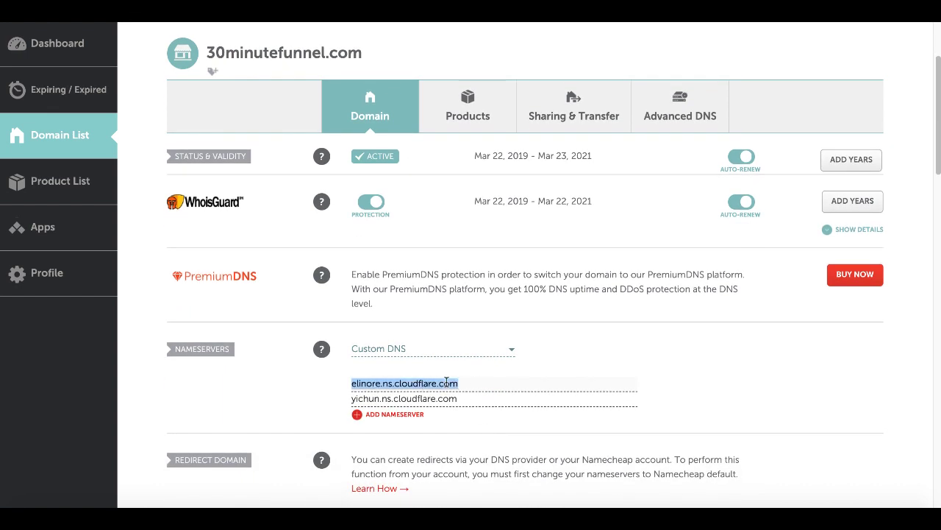
{"action": "key", "text": "BackSpace"}
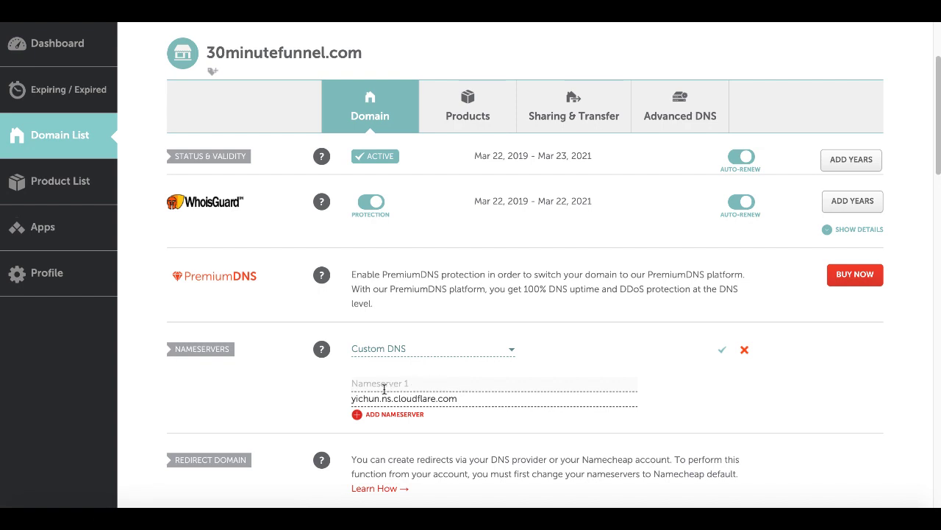
{"action": "left_click", "coordinate": [745, 351]}
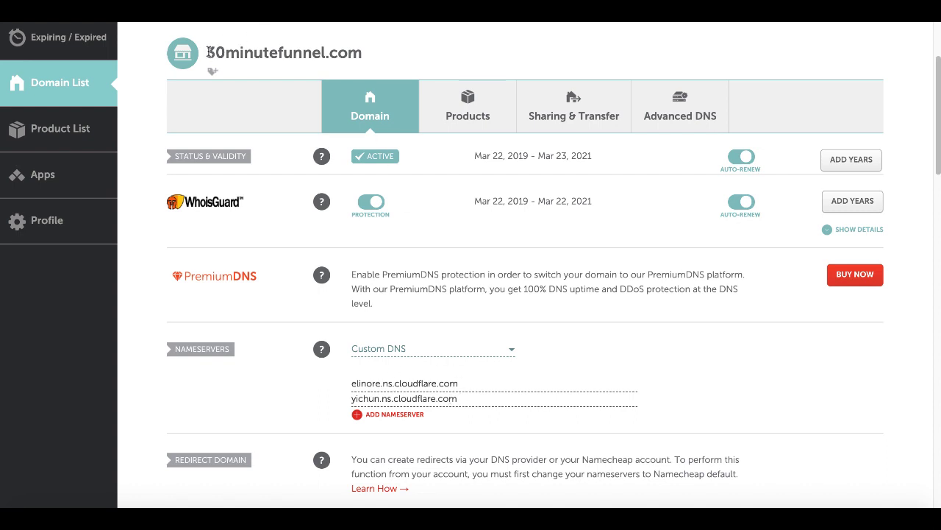
{"action": "scroll", "coordinate": [220, 59], "scroll_direction": "up", "scroll_amount": 3}
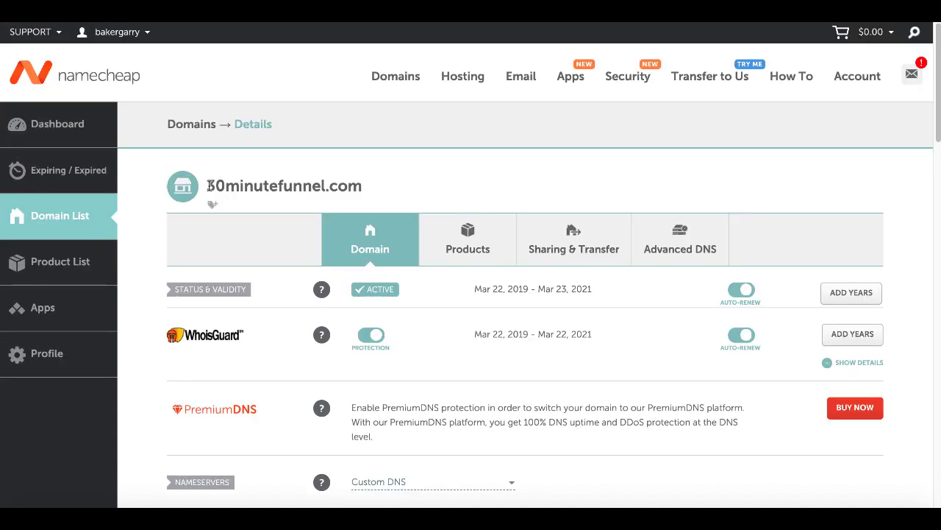
{"action": "left_click_drag", "start_coordinate": [208, 185], "coordinate": [360, 195]}
{"action": "scroll", "coordinate": [417, 196], "scroll_direction": "down", "scroll_amount": 2}
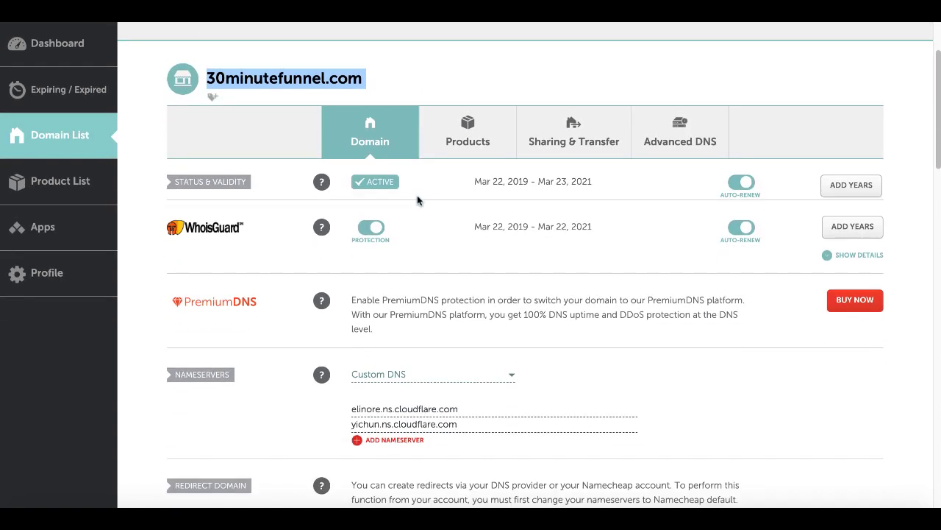
{"action": "scroll", "coordinate": [423, 410], "scroll_direction": "up", "scroll_amount": 3}
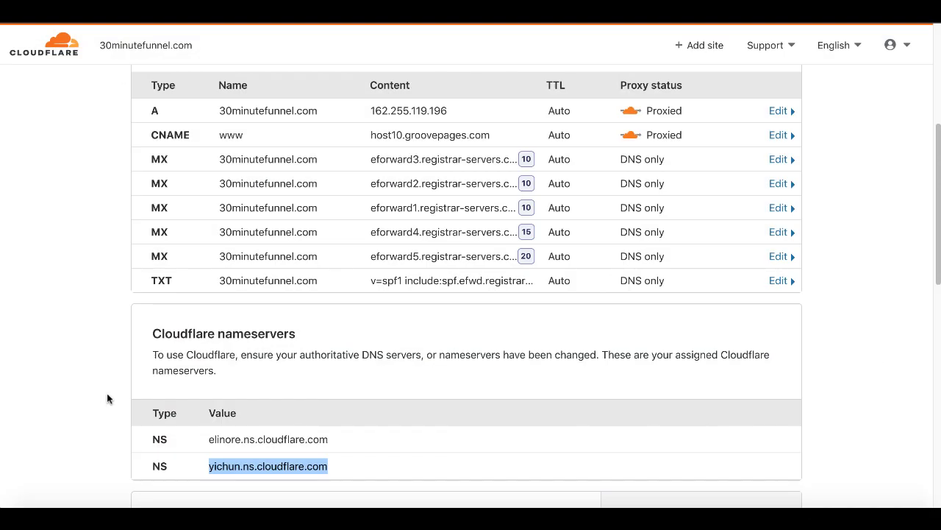
Step: Select and copy the first nameserver, elinore.ns.cloudflare.com
{"action": "left_click", "coordinate": [368, 436]}
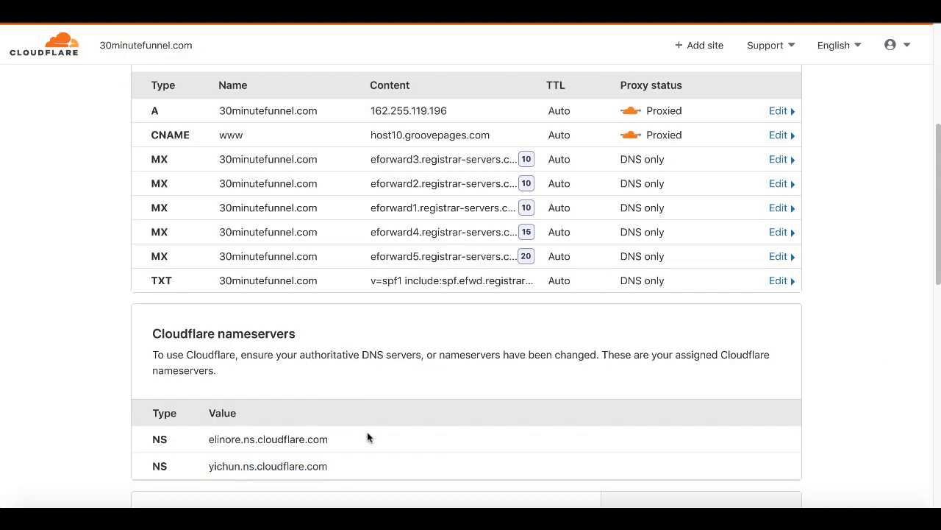
{"action": "left_click_drag", "start_coordinate": [209, 439], "coordinate": [206, 467]}
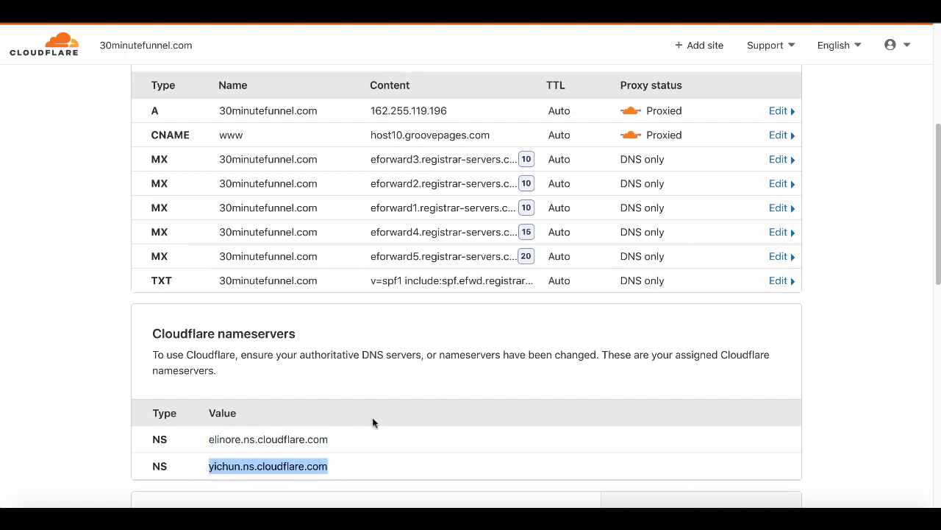
{"action": "scroll", "coordinate": [372, 417], "scroll_direction": "up", "scroll_amount": 4}
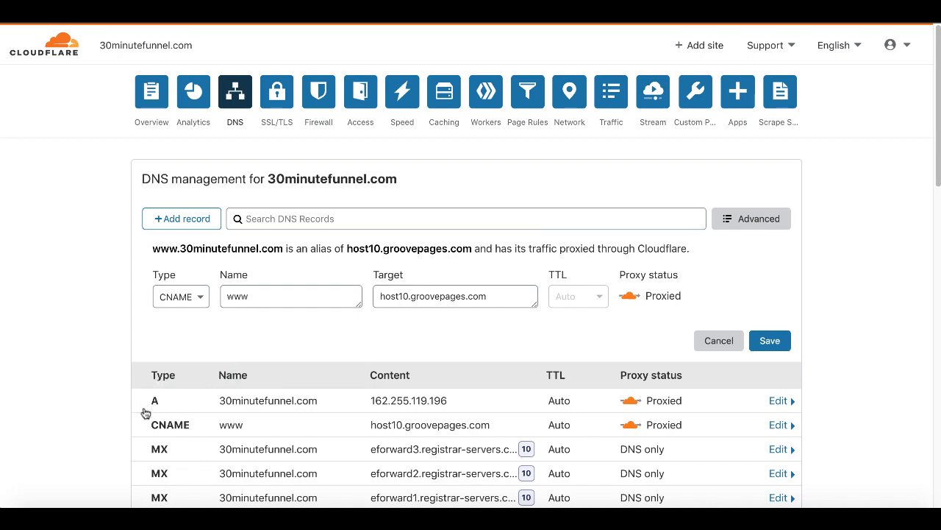
{"action": "scroll", "coordinate": [143, 431], "scroll_direction": "down", "scroll_amount": 3}
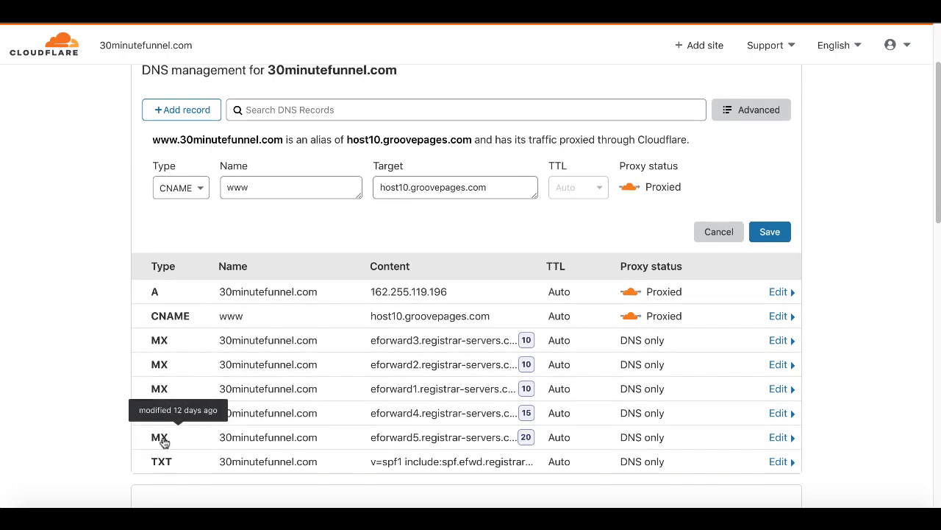
{"action": "scroll", "coordinate": [116, 401], "scroll_direction": "up", "scroll_amount": 3}
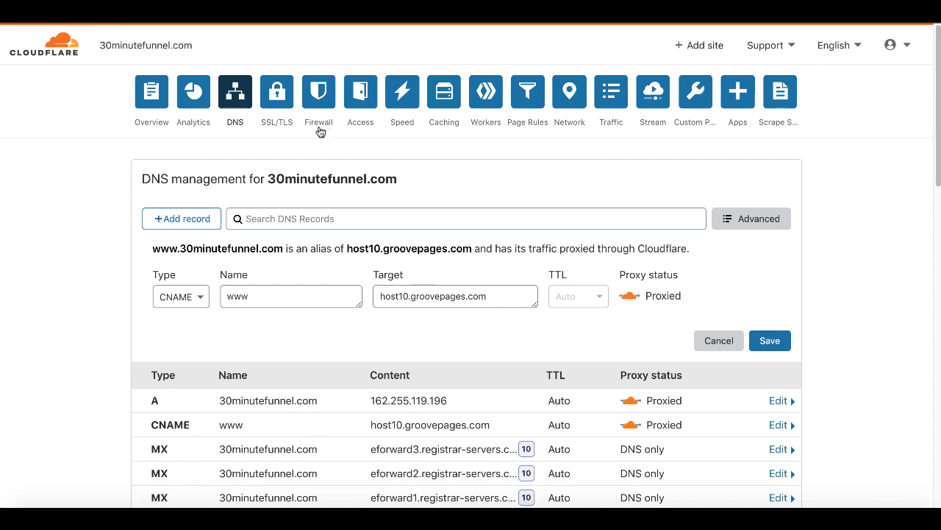
Step: Confirm SSL/TLS encryption is set to Flexible, then go to Page Rules
{"action": "left_click", "coordinate": [277, 103]}
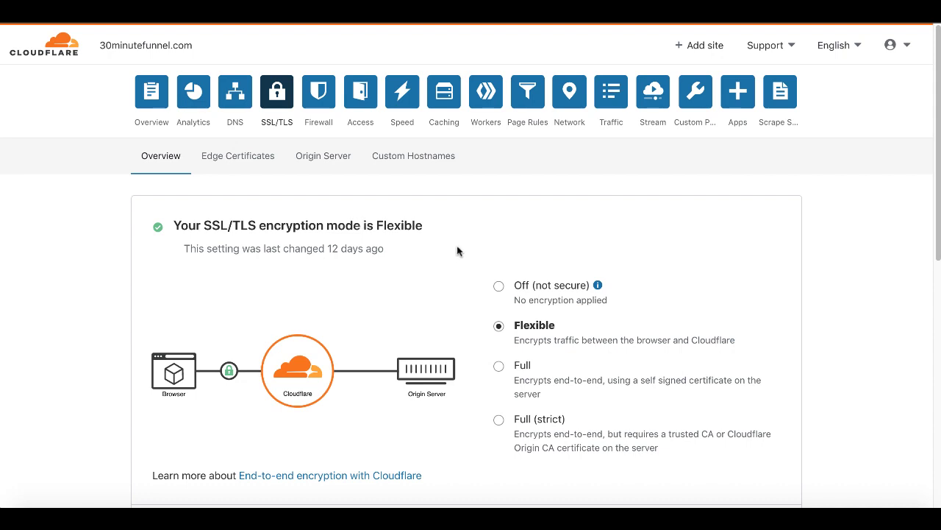
{"action": "left_click", "coordinate": [527, 102]}
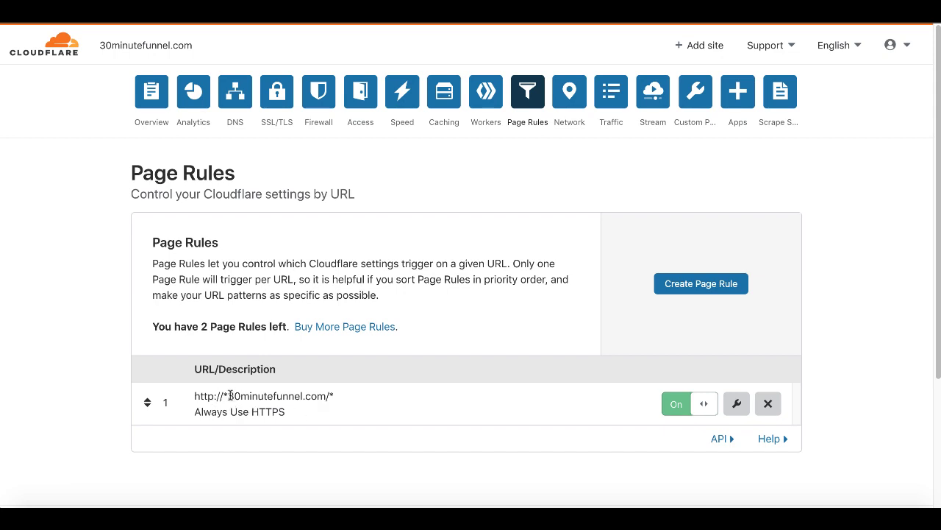
Step: Copy 30minutefunnel.com from the existing rule's URL and begin a new page rule
{"action": "left_click_drag", "start_coordinate": [228, 396], "coordinate": [325, 396]}
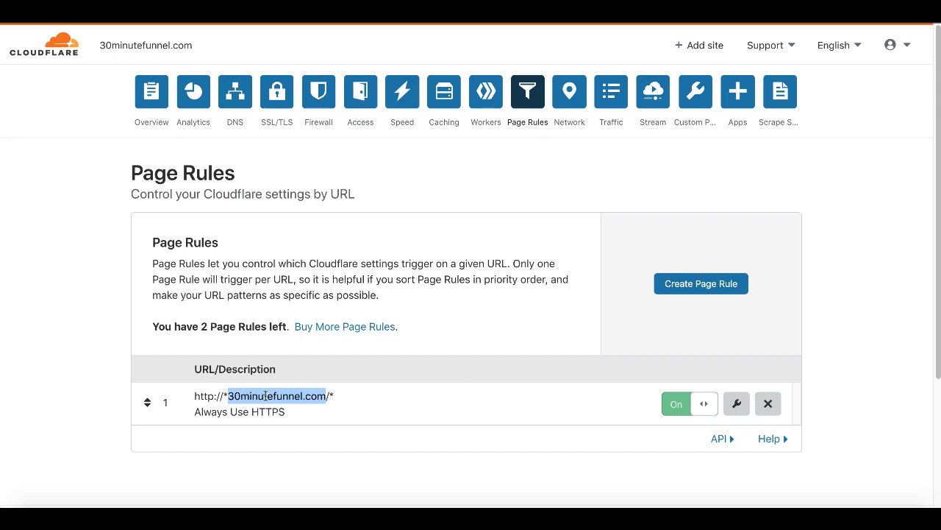
{"action": "left_click", "coordinate": [677, 289]}
{"action": "left_click", "coordinate": [289, 266]}
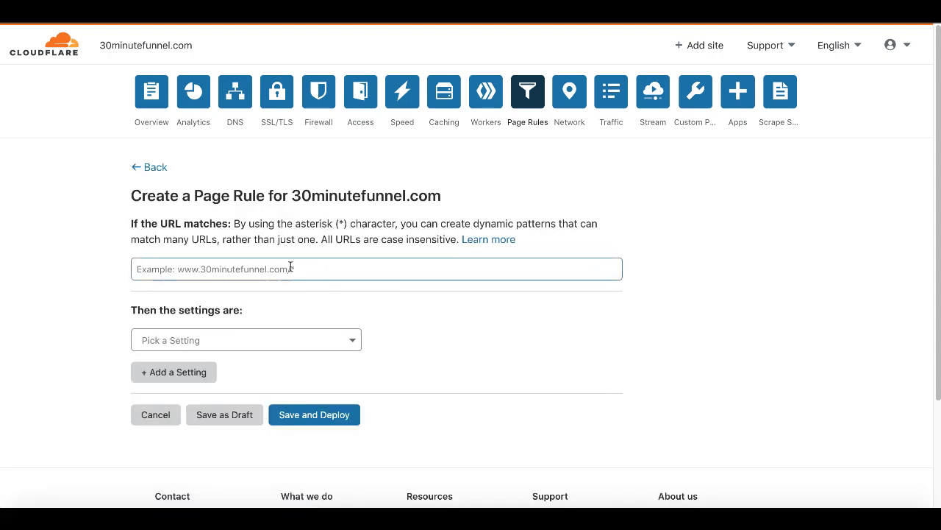
{"action": "left_click", "coordinate": [353, 343]}
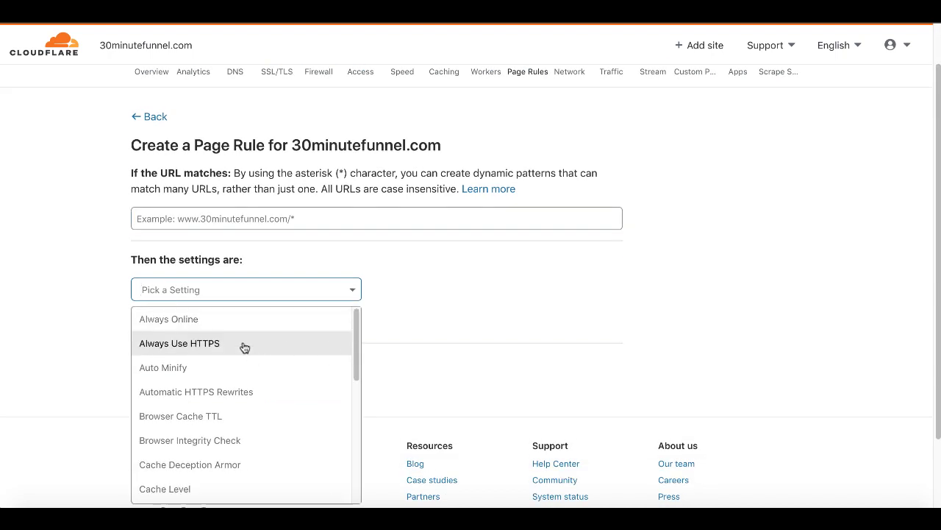
{"action": "left_click", "coordinate": [245, 346]}
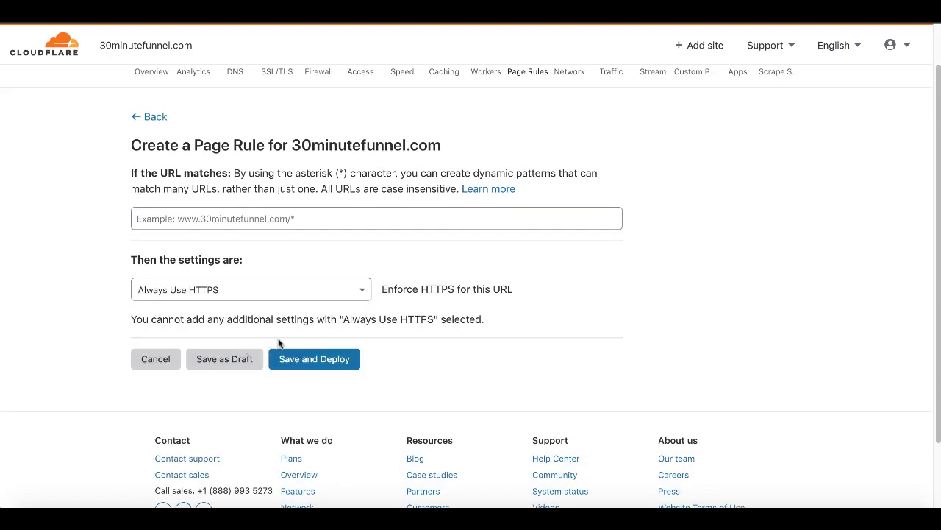
{"action": "left_click", "coordinate": [327, 362]}
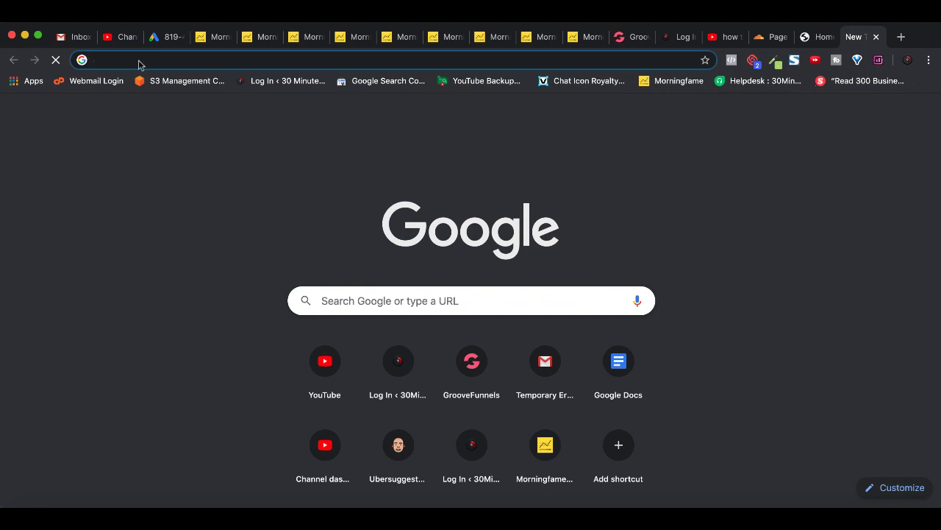
{"action": "type", "text": "http://"}
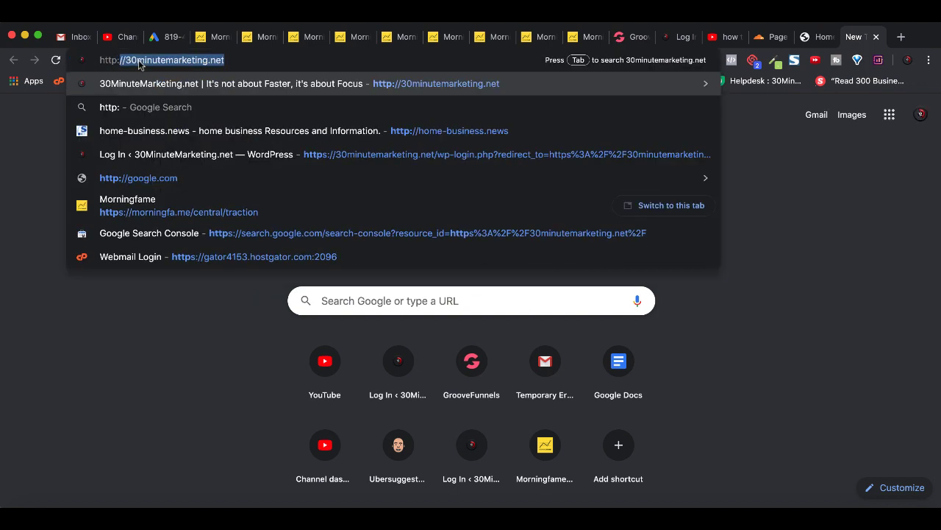
{"action": "type", "text": "30"}
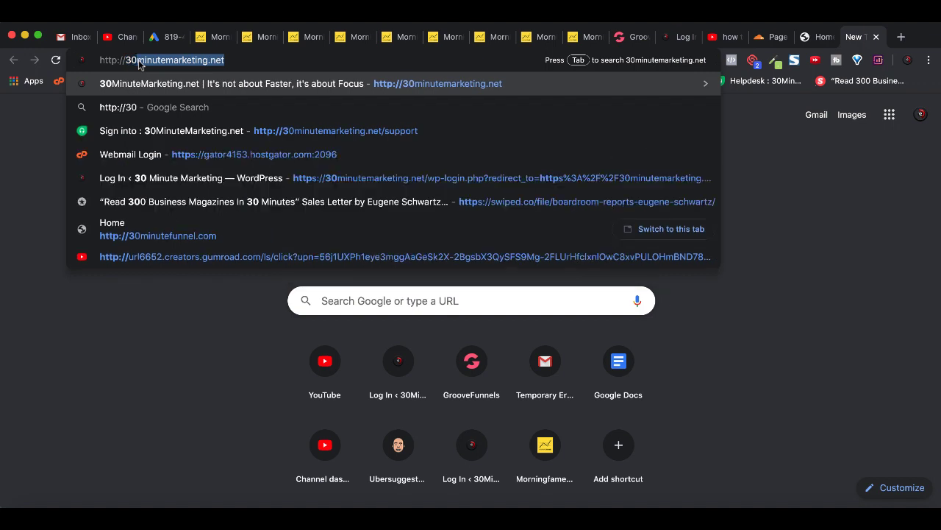
{"action": "type", "text": "minutefunnel.com"}
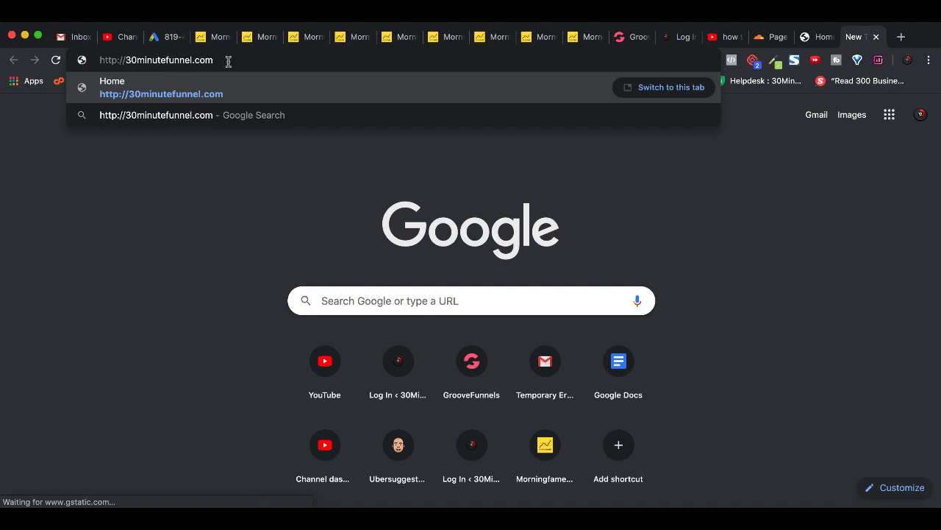
{"action": "key", "text": "Return"}
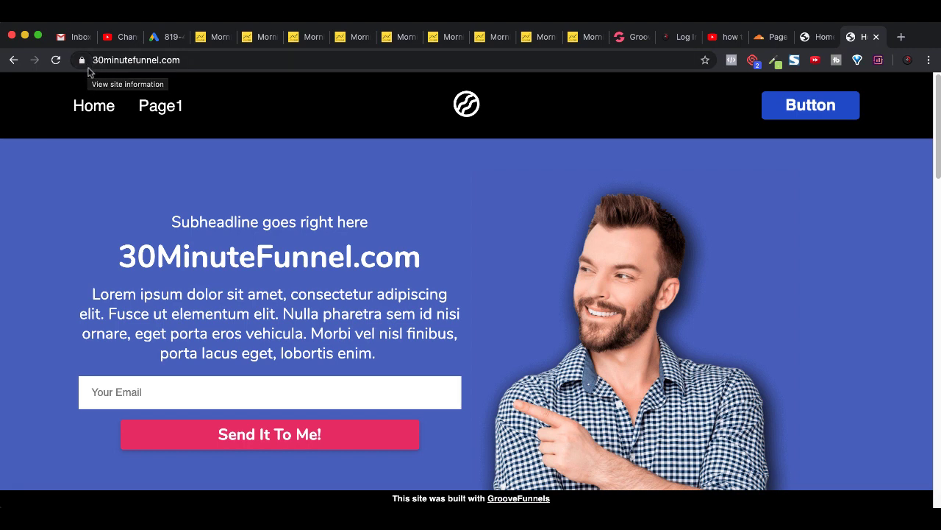
Step: Check that 30minutefunnel.com shows a secure connection and view its valid certificate
{"action": "left_click", "coordinate": [92, 61]}
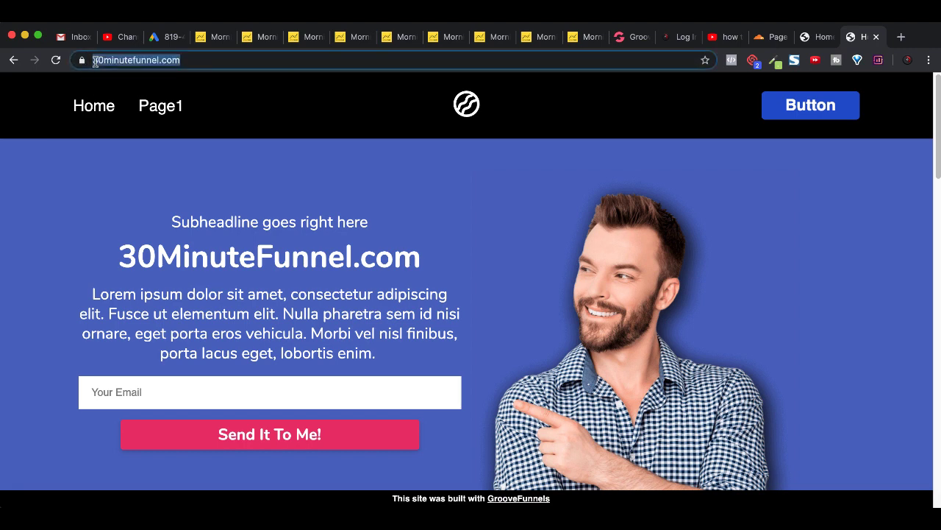
{"action": "left_click", "coordinate": [82, 61]}
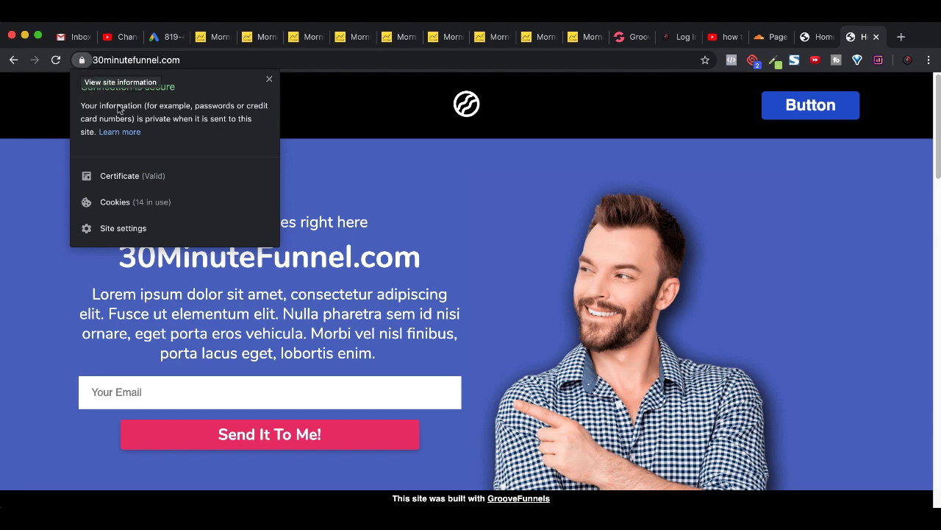
{"action": "left_click", "coordinate": [125, 177]}
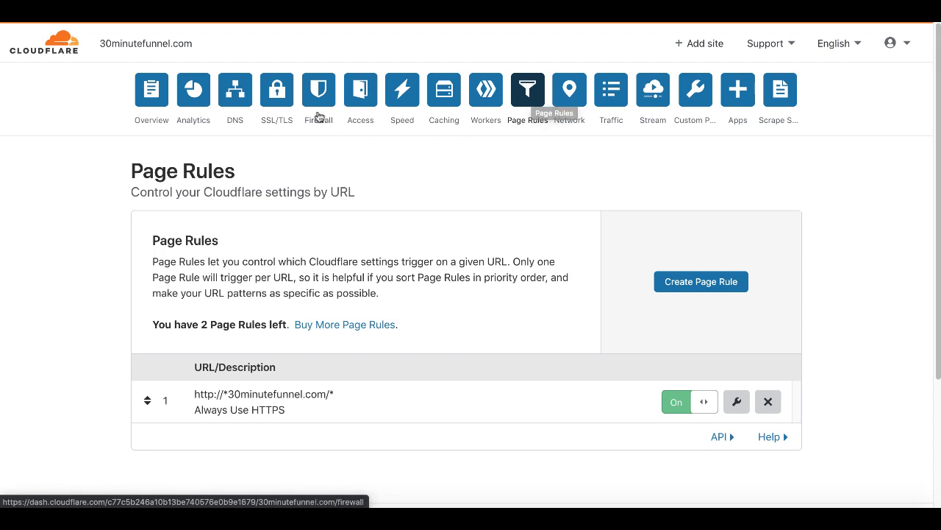
Step: Go from SSL/TLS back to the DNS records and review the two assigned Cloudflare nameservers
{"action": "left_click", "coordinate": [279, 97]}
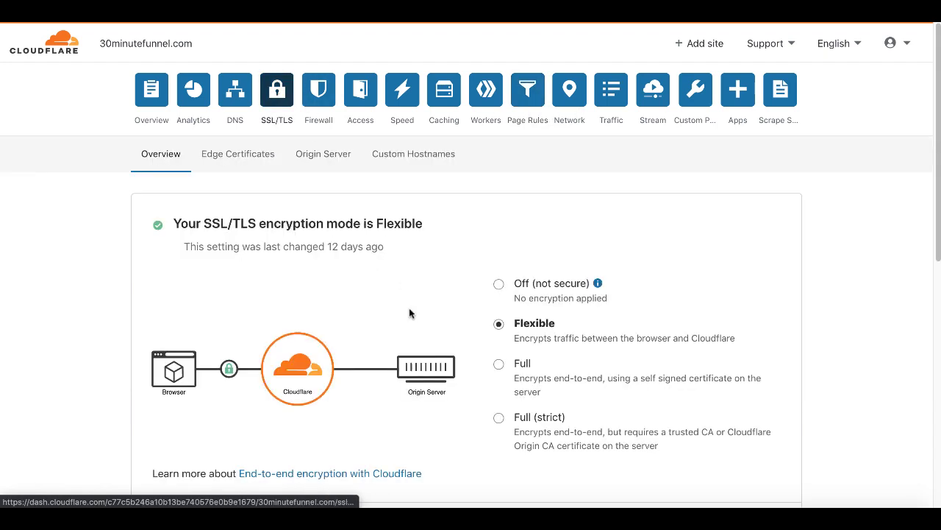
{"action": "left_click", "coordinate": [236, 97]}
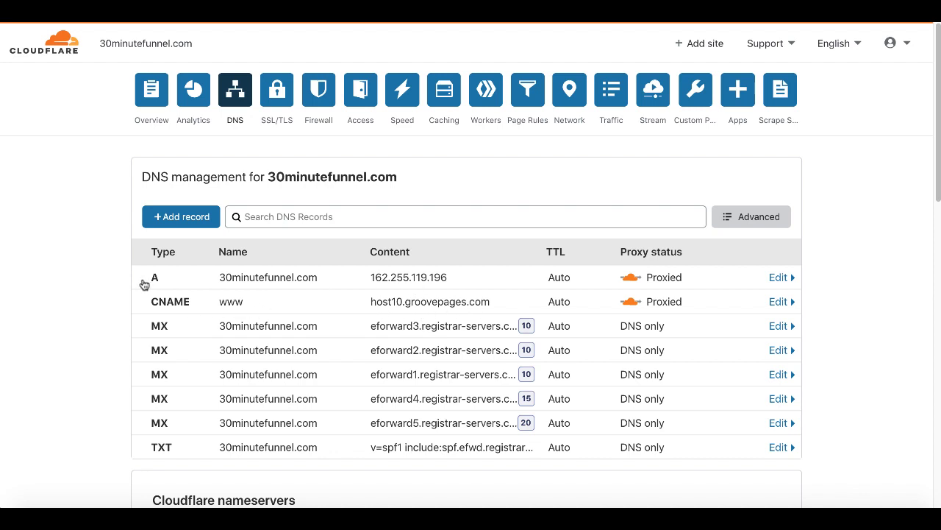
{"action": "scroll", "coordinate": [118, 326], "scroll_direction": "down", "scroll_amount": 3}
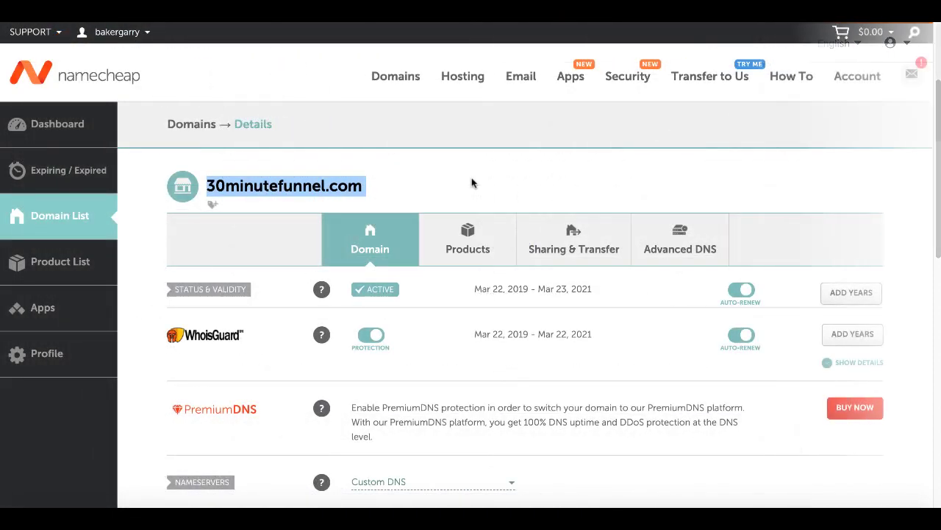
Step: Enter elinore.ns.cloudflare.com and yichun.ns.cloudflare.com as Custom DNS nameservers and save
{"action": "scroll", "coordinate": [397, 183], "scroll_direction": "down", "scroll_amount": 3}
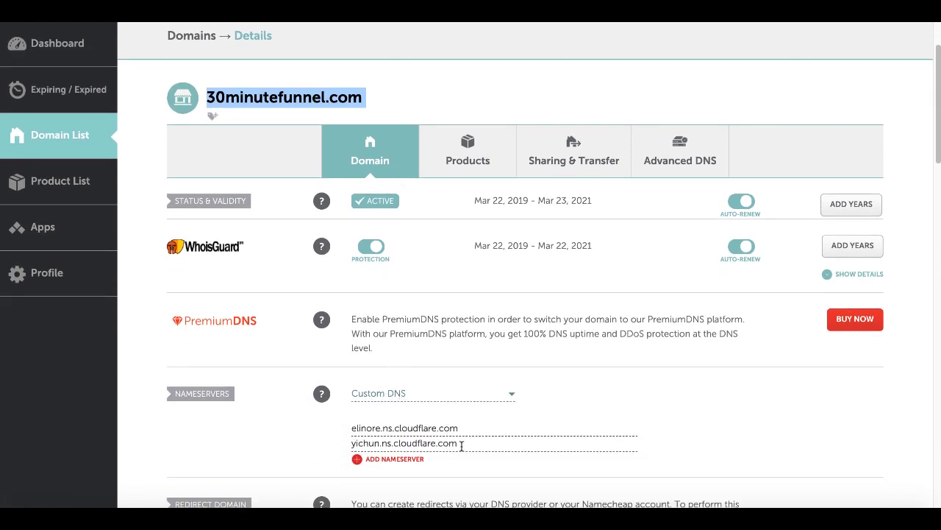
{"action": "left_click", "coordinate": [717, 395]}
{"action": "key", "text": "BackSpace"}
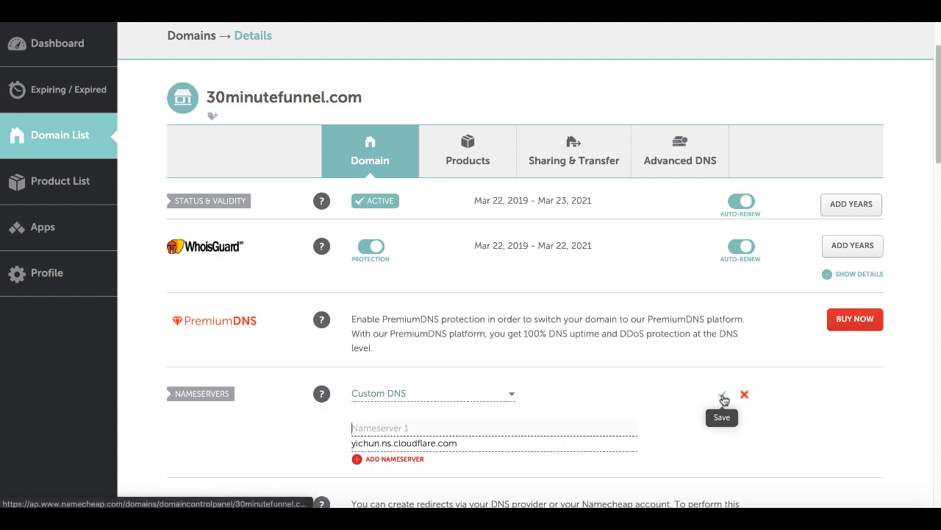
{"action": "left_click", "coordinate": [723, 397]}
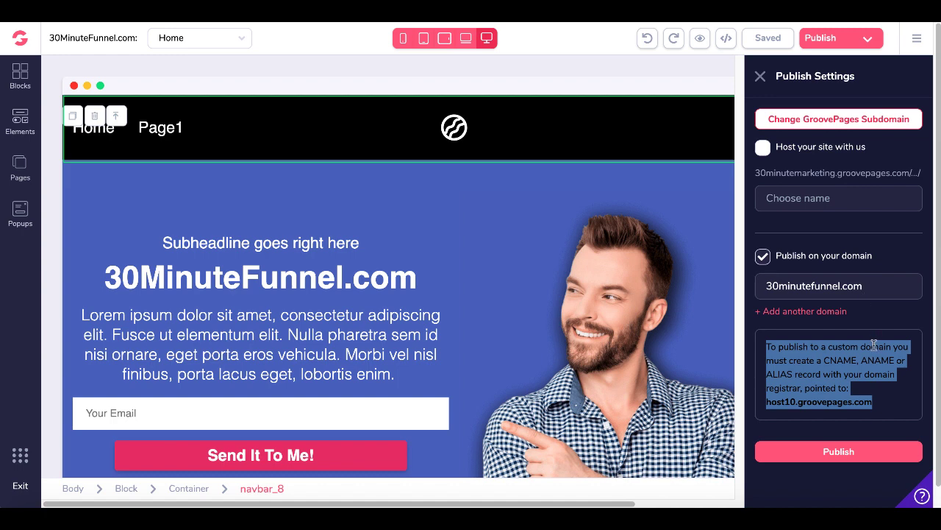
{"action": "left_click", "coordinate": [889, 371]}
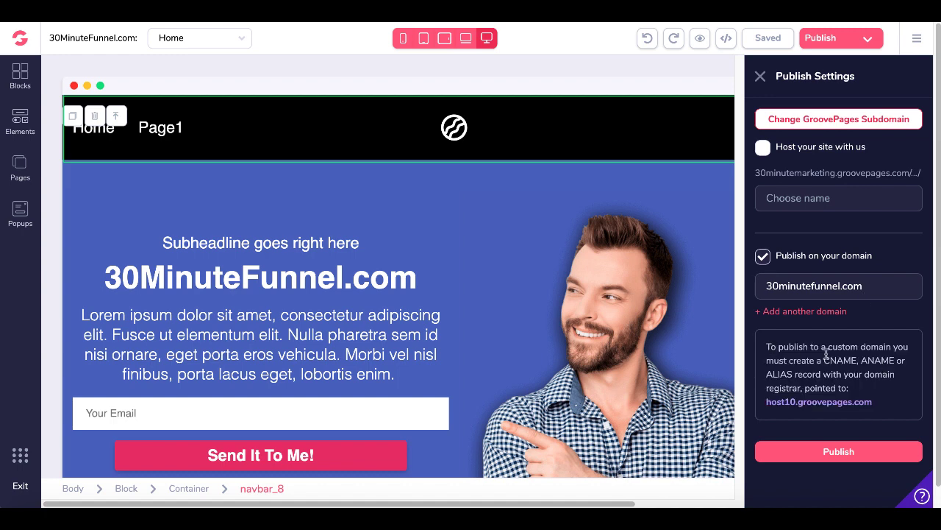